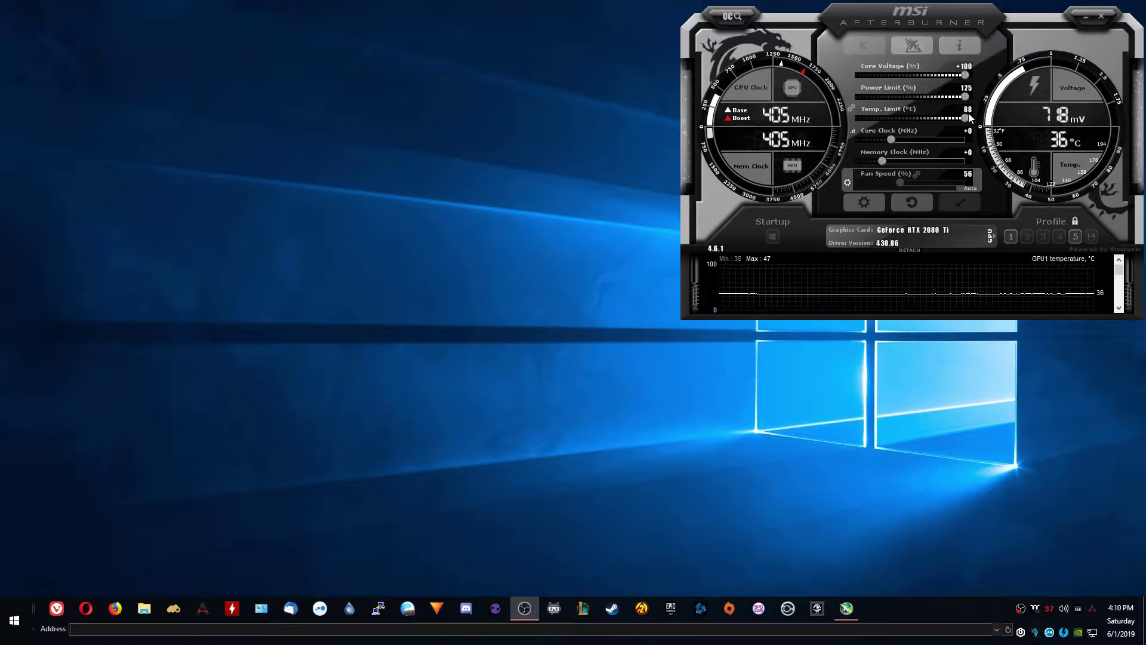
# Step: Apply the stock settings from profile 5 and raise the temperature limit to 88 °C, power limit to 125% and core voltage to +100%
pyautogui.click(1075, 237)
pyautogui.click(960, 203)
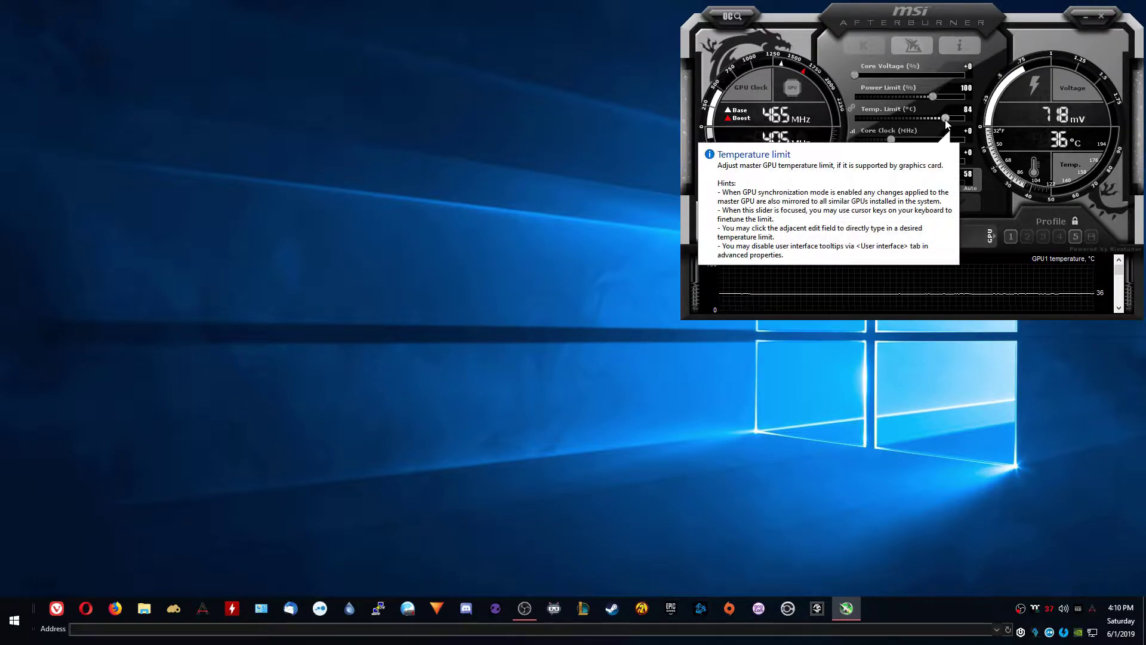
pyautogui.moveTo(946, 122); pyautogui.dragTo(1022, 116)
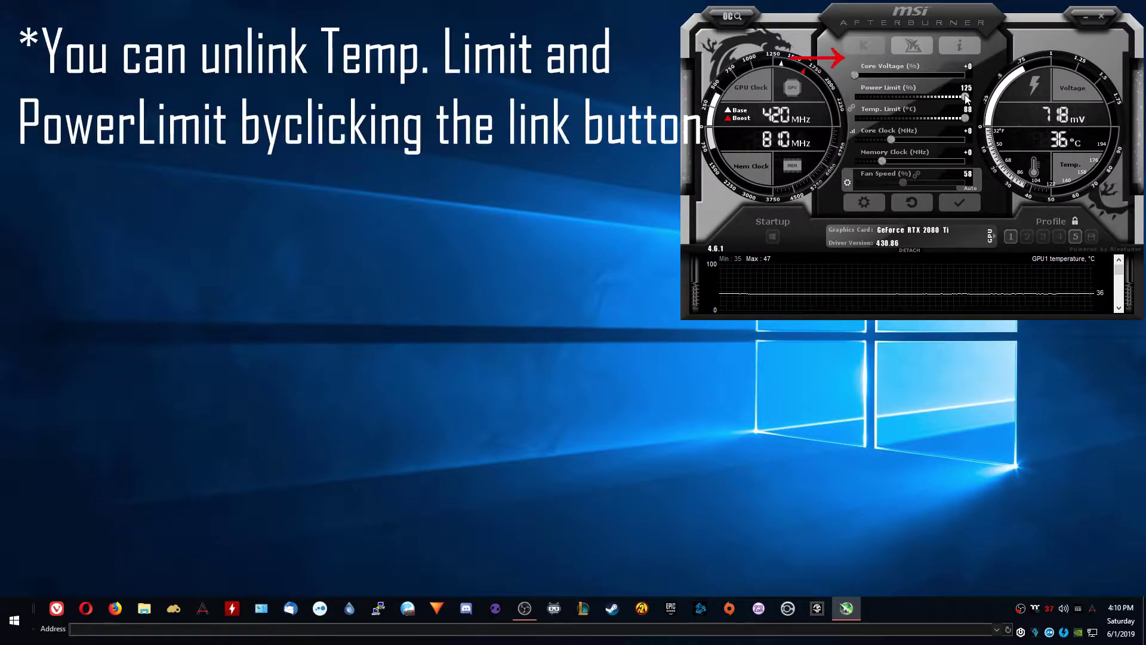
pyautogui.moveTo(870, 78); pyautogui.dragTo(965, 76)
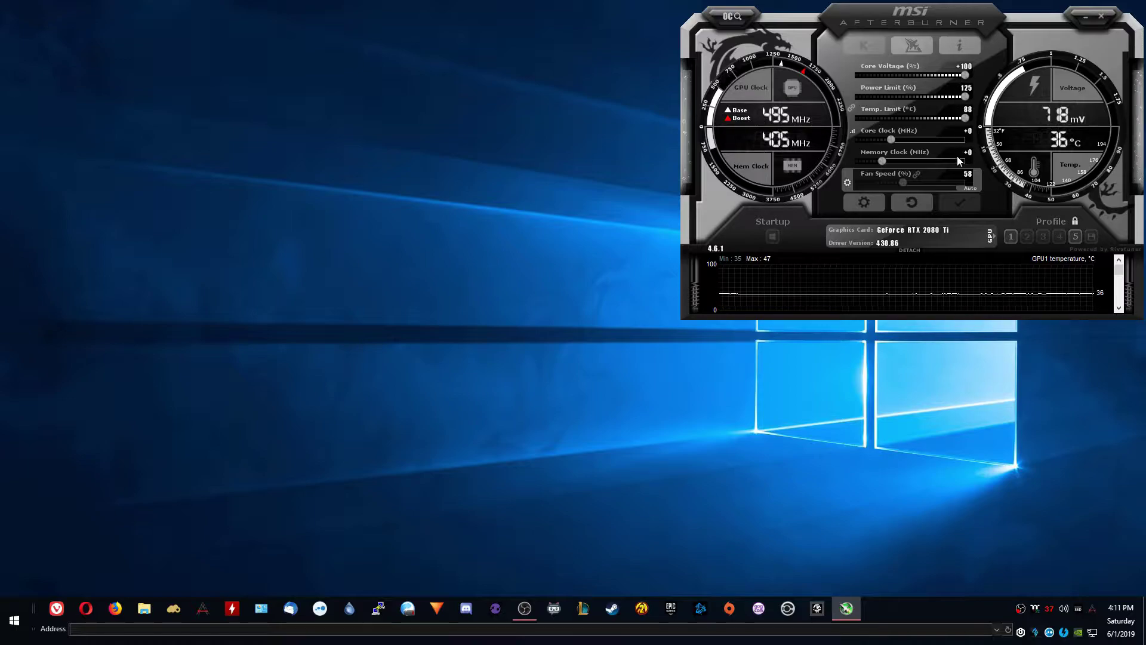
# Step: Review the general properties and the custom automatic fan curve with its update period and temperature hysteresis, and close the properties
pyautogui.click(871, 208)
pyautogui.moveTo(853, 27); pyautogui.dragTo(593, 19)
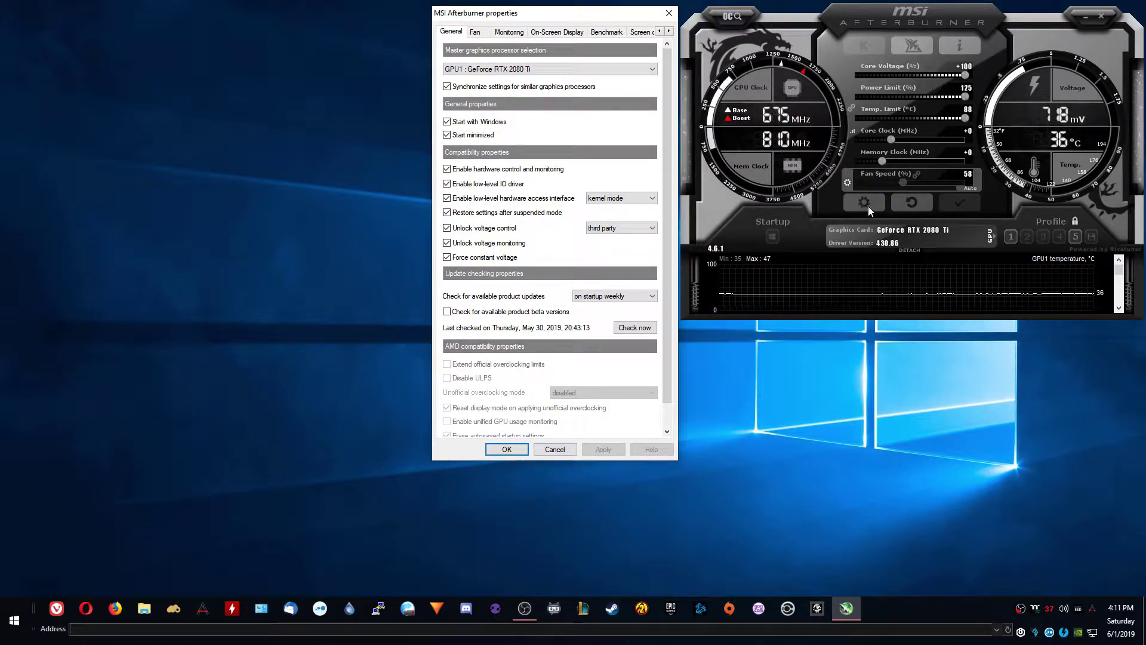
pyautogui.click(476, 33)
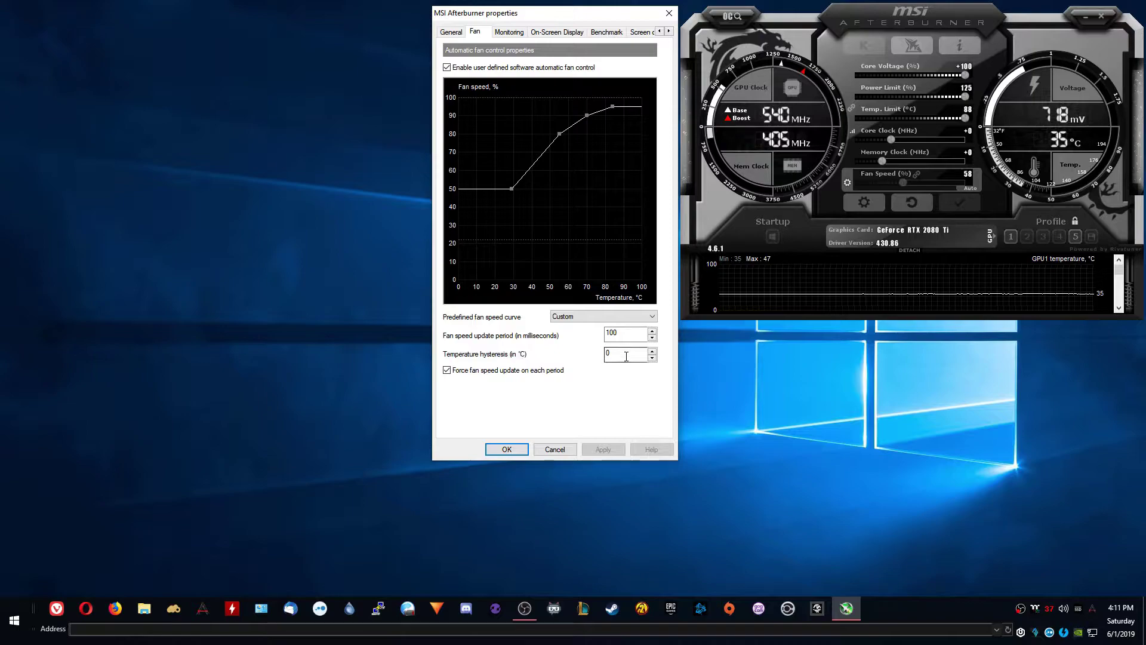
pyautogui.moveTo(626, 356)
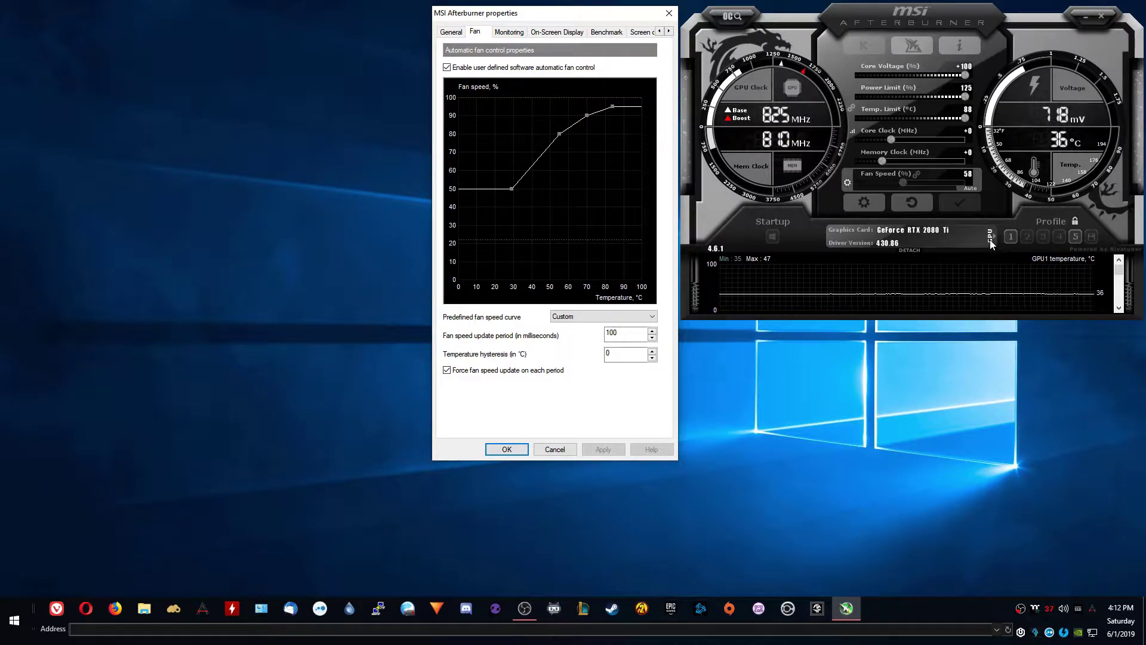
pyautogui.press('Return')
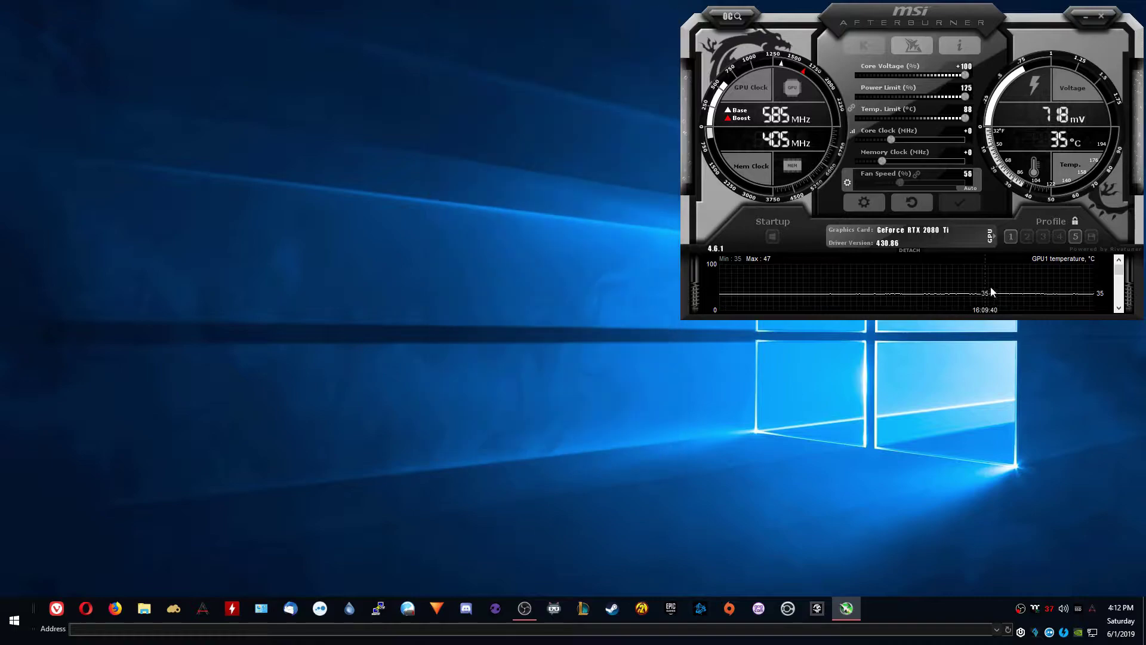
# Step: Switch to the second graphics card, GP107-A, to view its settings and return to TU102-A
pyautogui.click(991, 240)
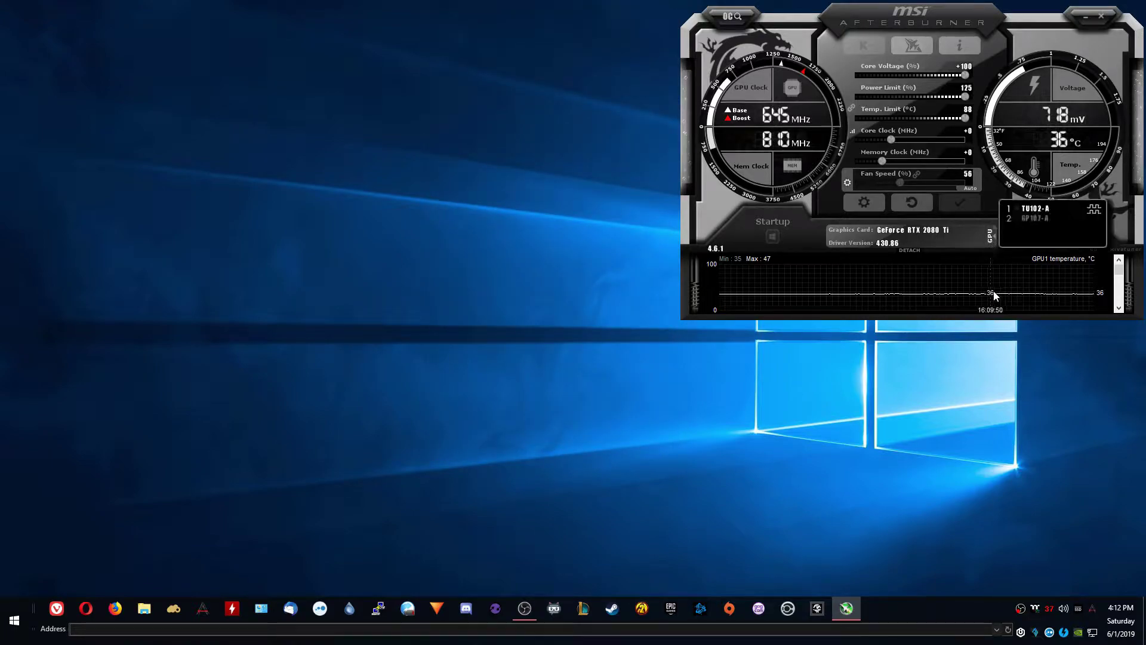
pyautogui.click(1033, 219)
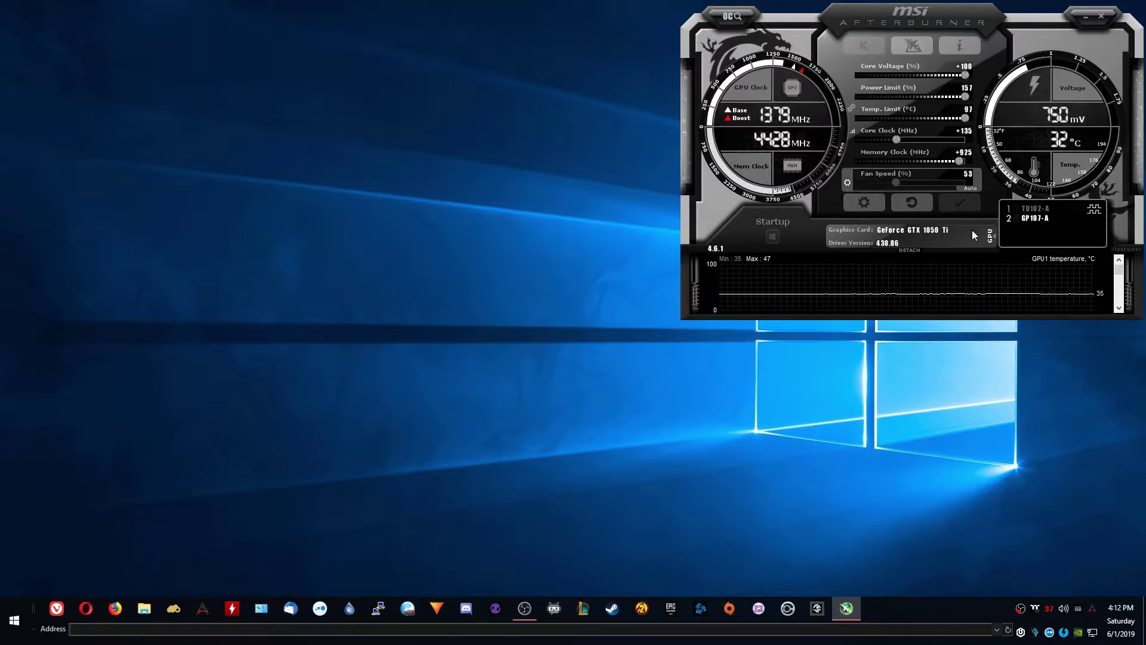
pyautogui.click(1032, 210)
pyautogui.click(991, 234)
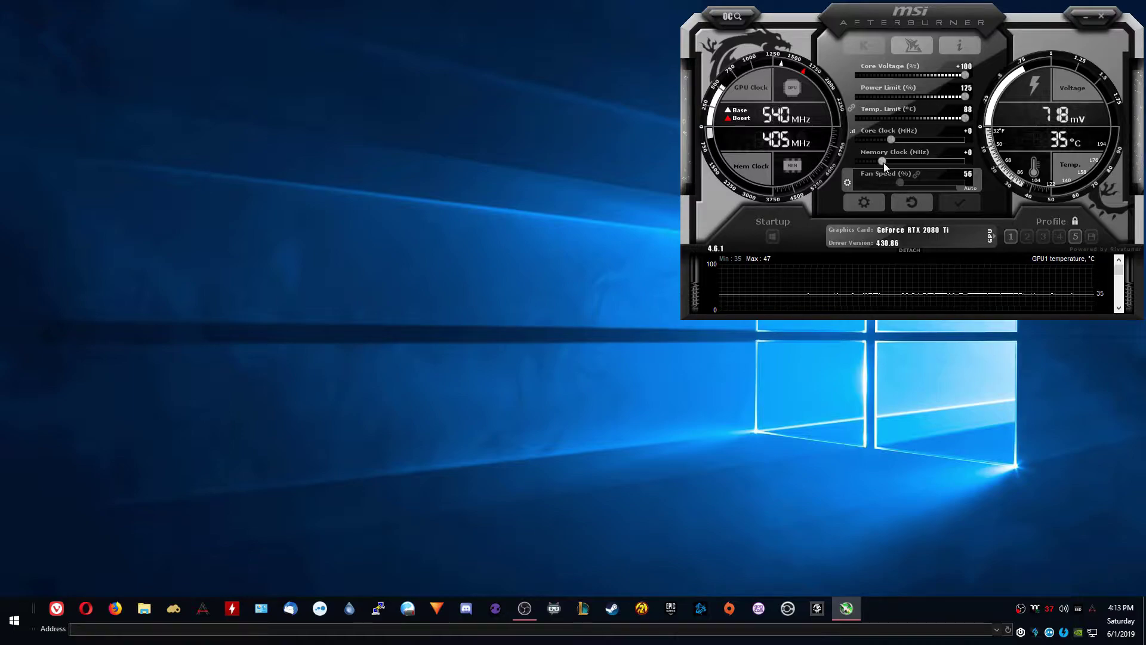
# Step: Set the memory clock offset to +1000 MHz and apply it
pyautogui.moveTo(882, 162)
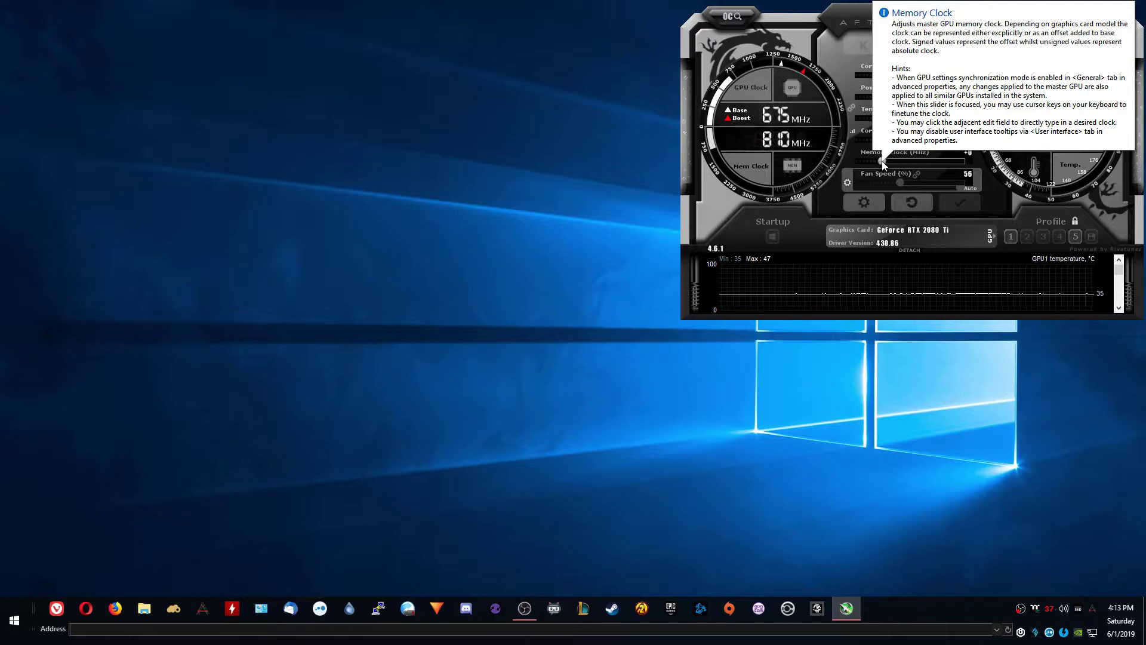
pyautogui.moveTo(882, 160); pyautogui.dragTo(938, 163)
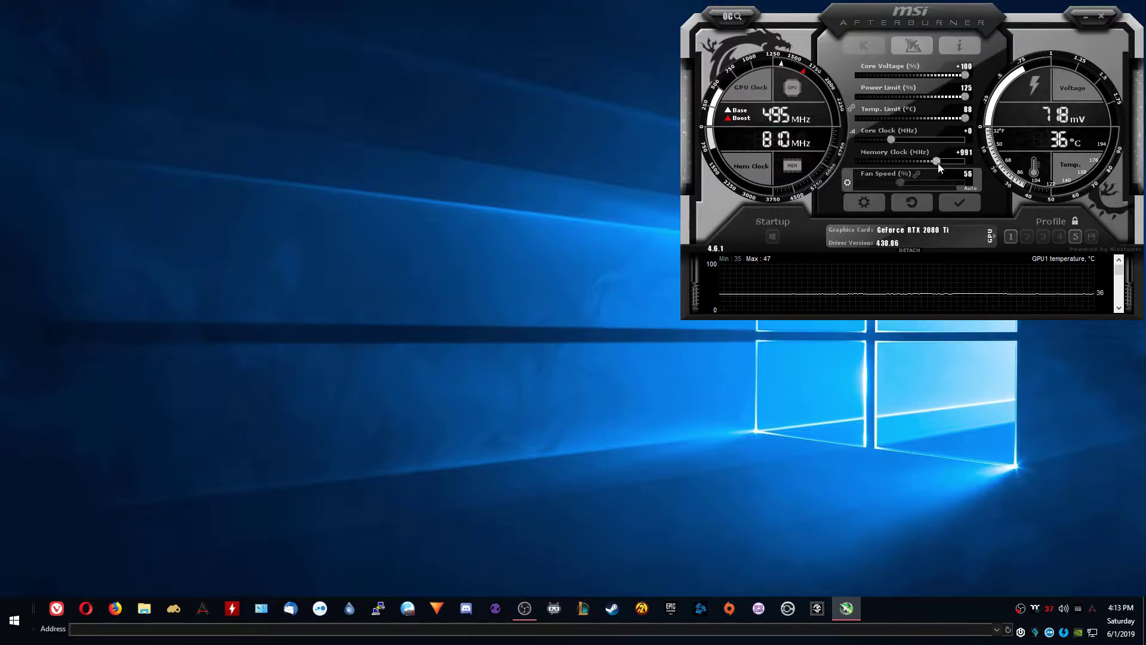
pyautogui.press('Right')
pyautogui.press('Right')
pyautogui.press('Right')
pyautogui.press('Right')
pyautogui.press('Right')
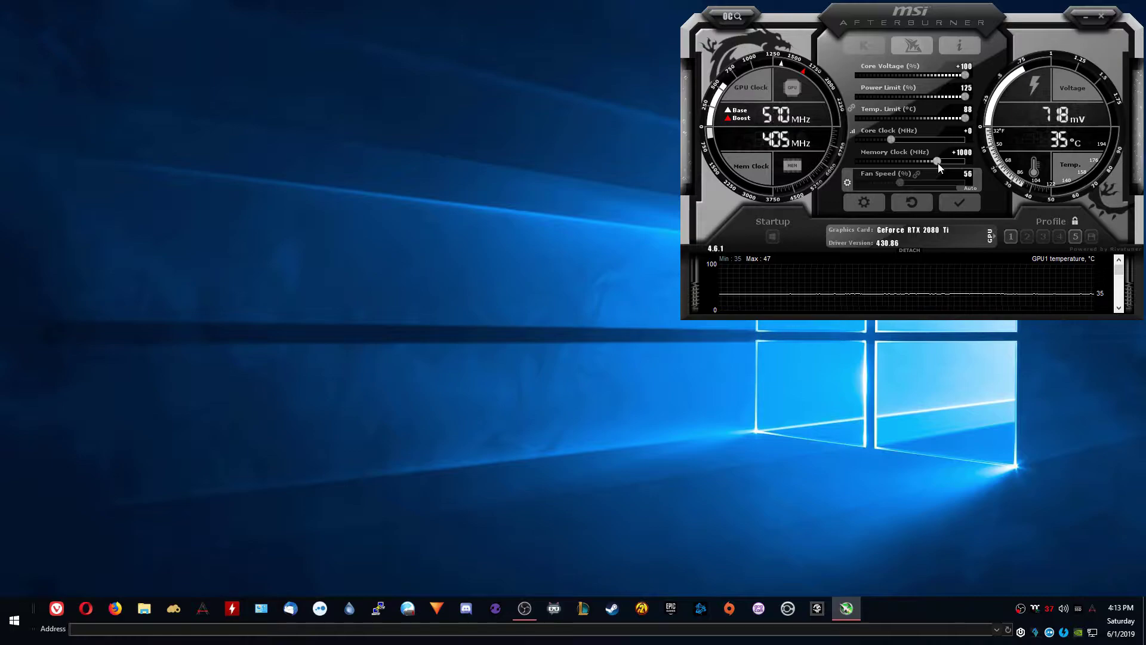
pyautogui.click(958, 203)
# Step: Run a scan in the overclocking scanner and examine the exported curve result
pyautogui.click(727, 16)
pyautogui.moveTo(646, 150); pyautogui.dragTo(573, 19)
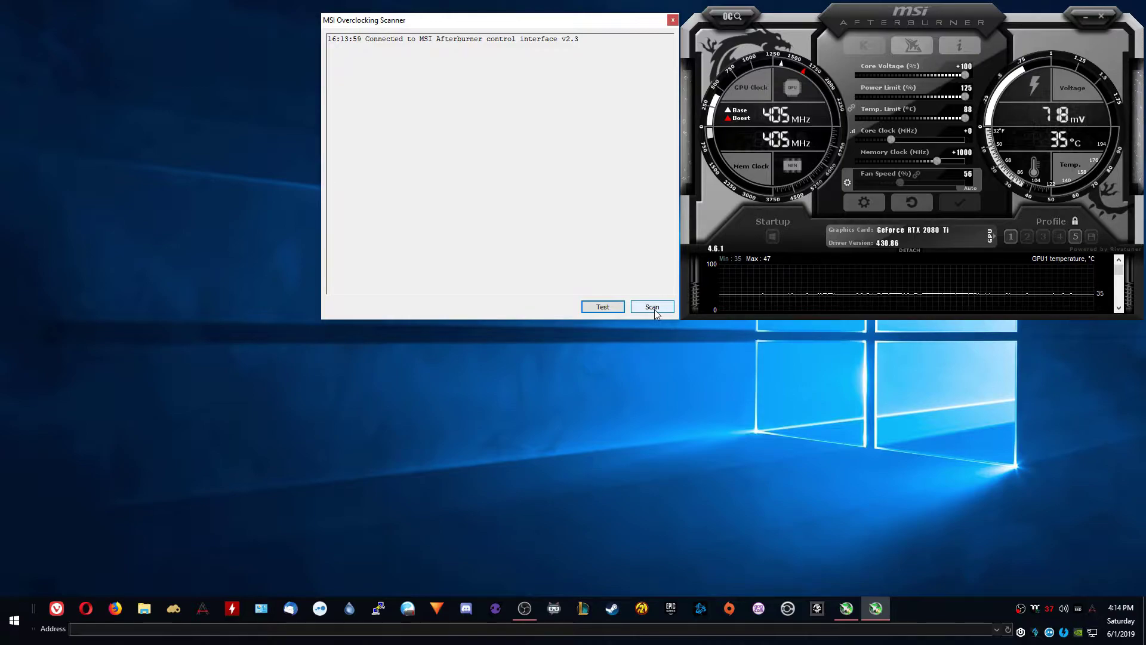
pyautogui.click(654, 308)
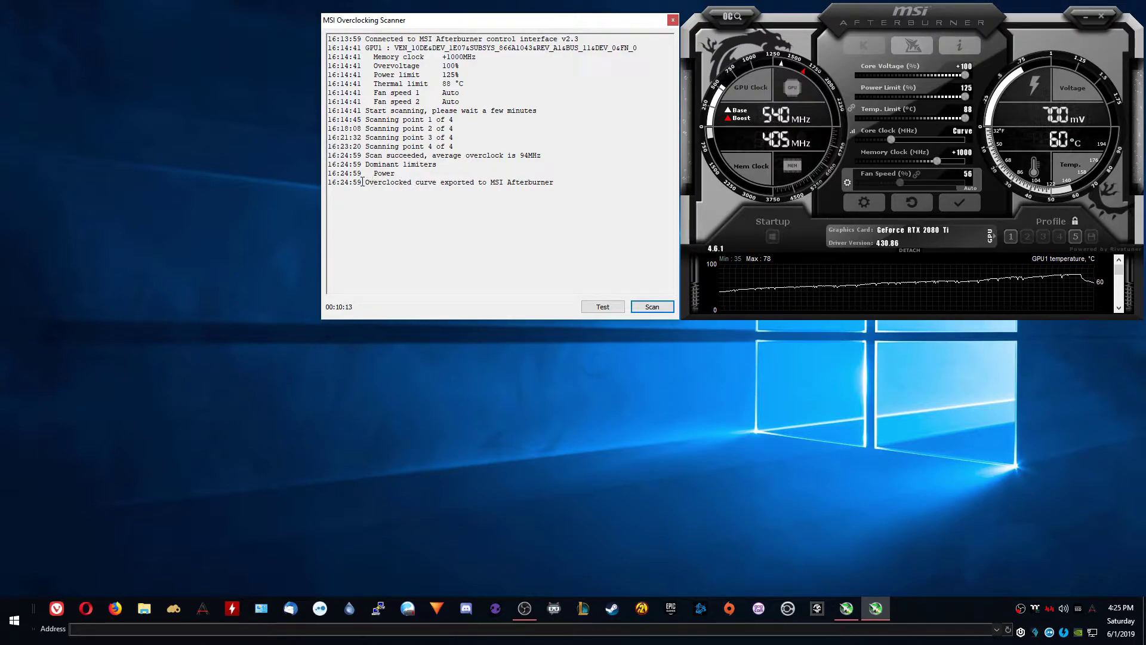
pyautogui.moveTo(366, 182); pyautogui.dragTo(567, 181)
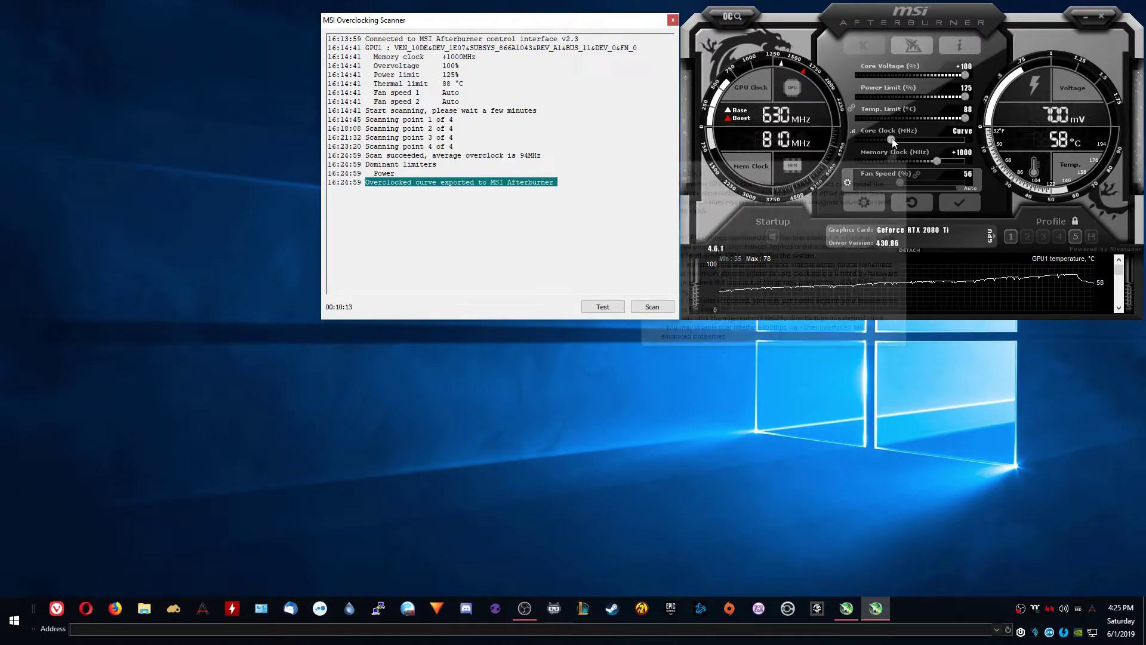
# Step: Set the core clock offset to +94 MHz and apply it
pyautogui.moveTo(894, 142); pyautogui.dragTo(900, 141)
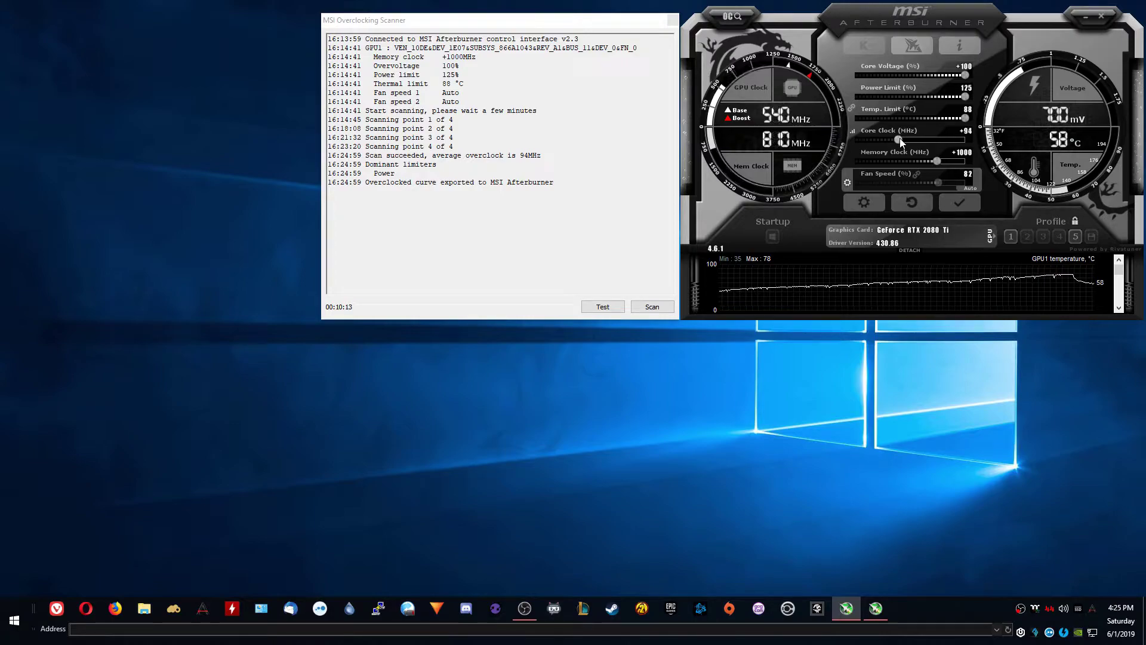
pyautogui.click(970, 206)
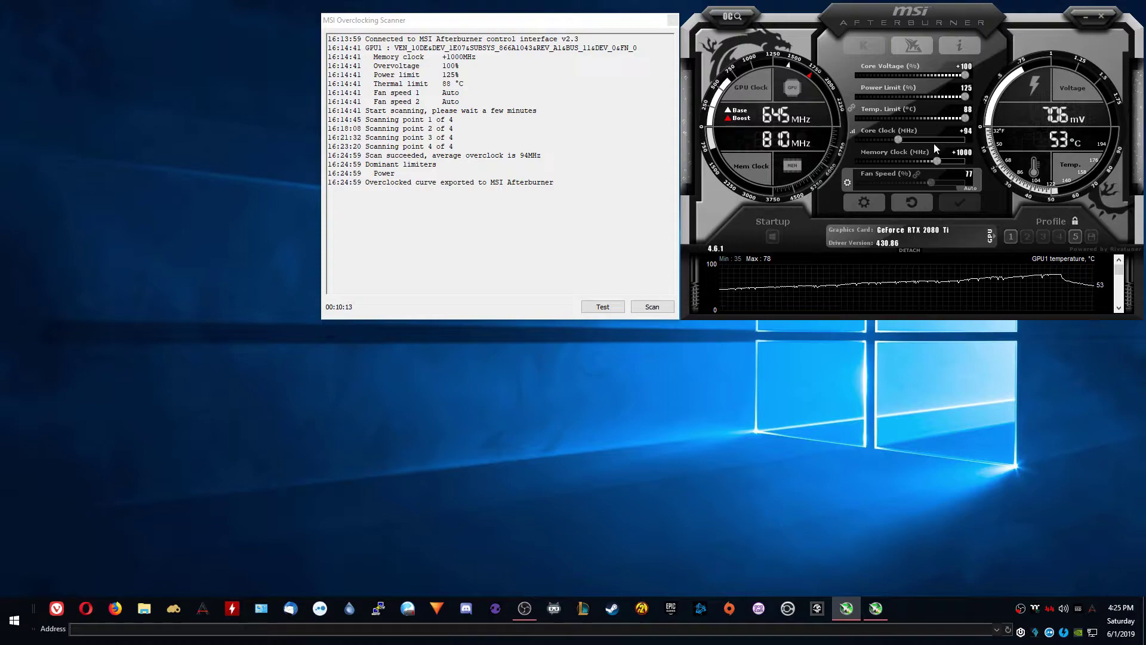
pyautogui.click(603, 307)
# Step: Set the core clock offset to +100 MHz, apply it and run the scanner's stability test
pyautogui.scroll(-4, 902, 144)
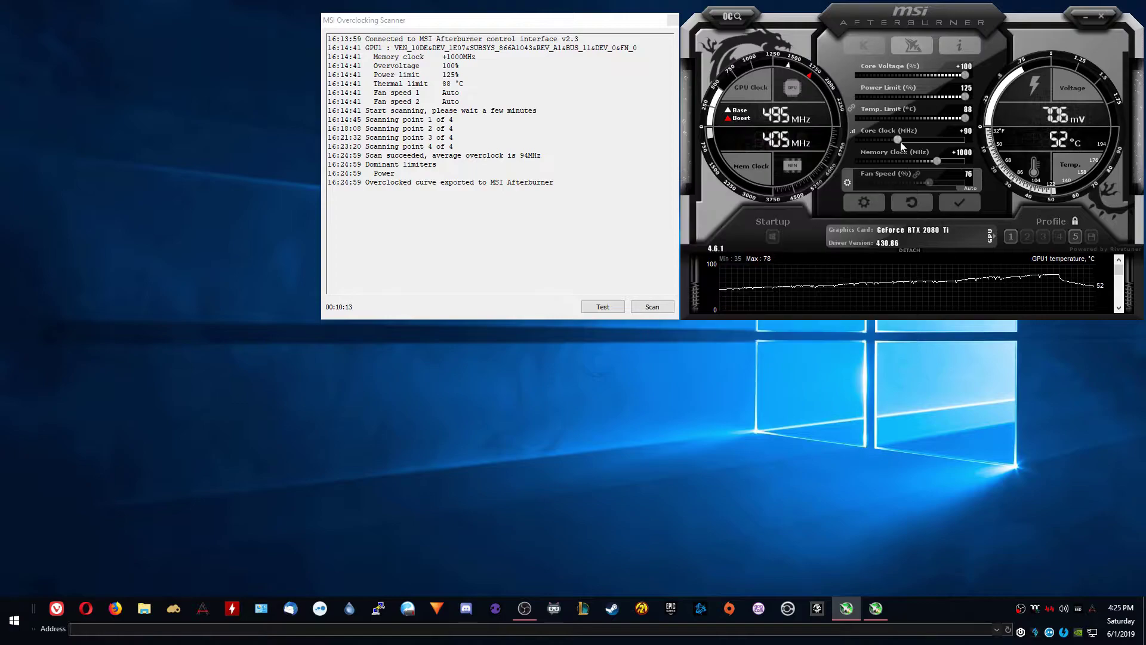
pyautogui.scroll(8, 902, 145)
pyautogui.click(958, 204)
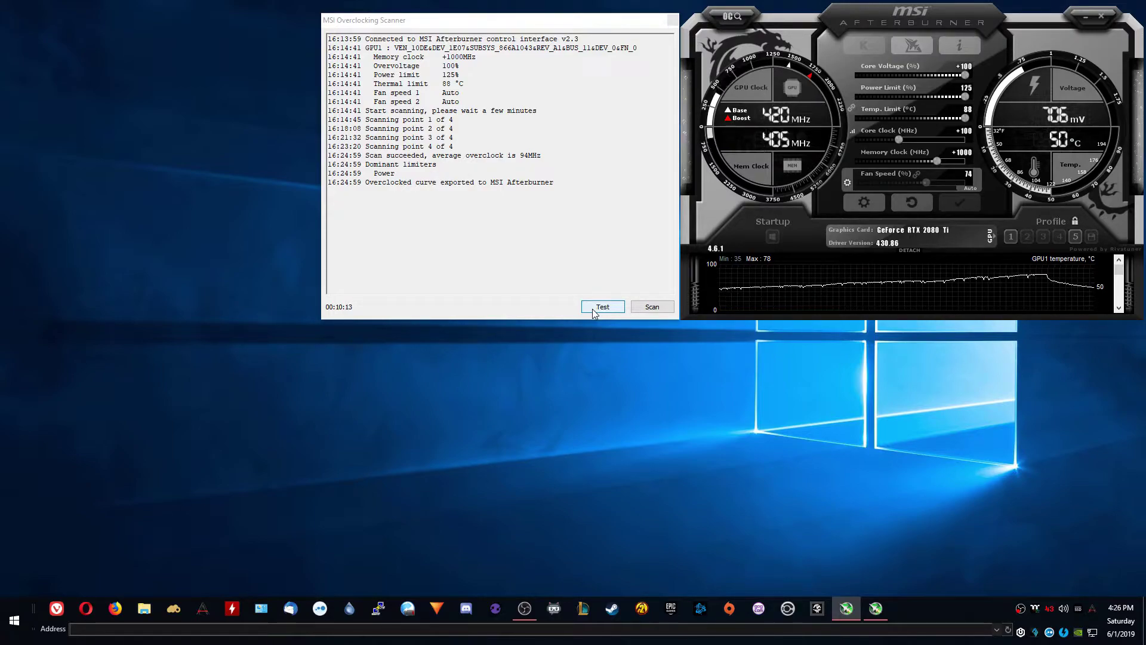
pyautogui.click(603, 307)
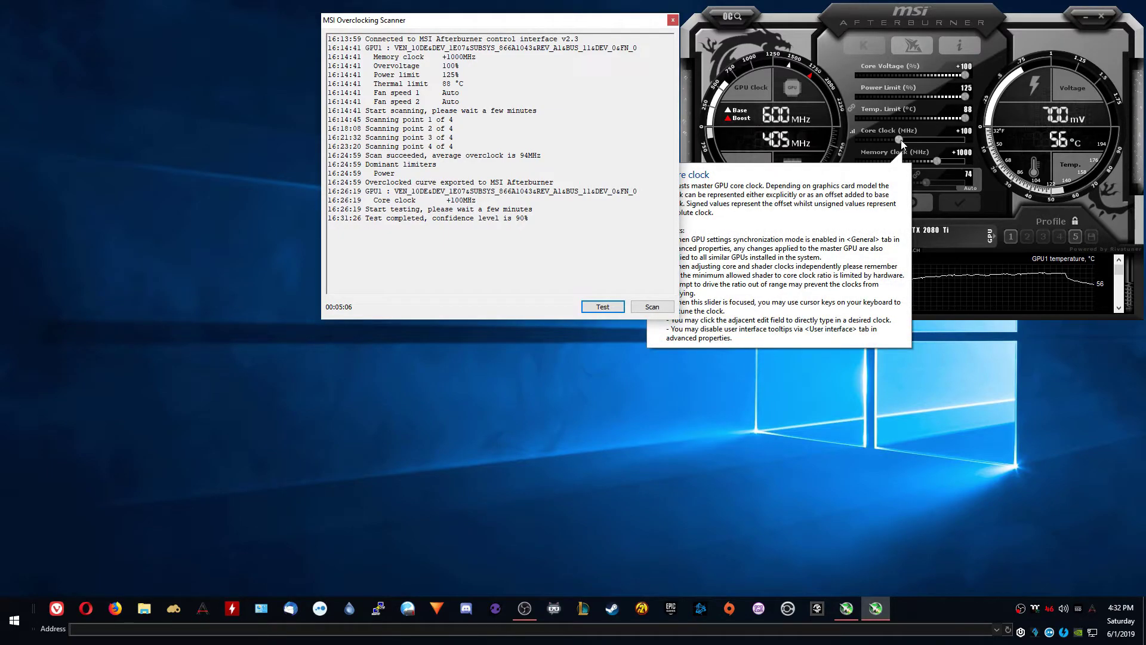
# Step: Apply a core clock offset of +105 MHz, run the stability test on it and close the overclocking scanner
pyautogui.click(901, 142)
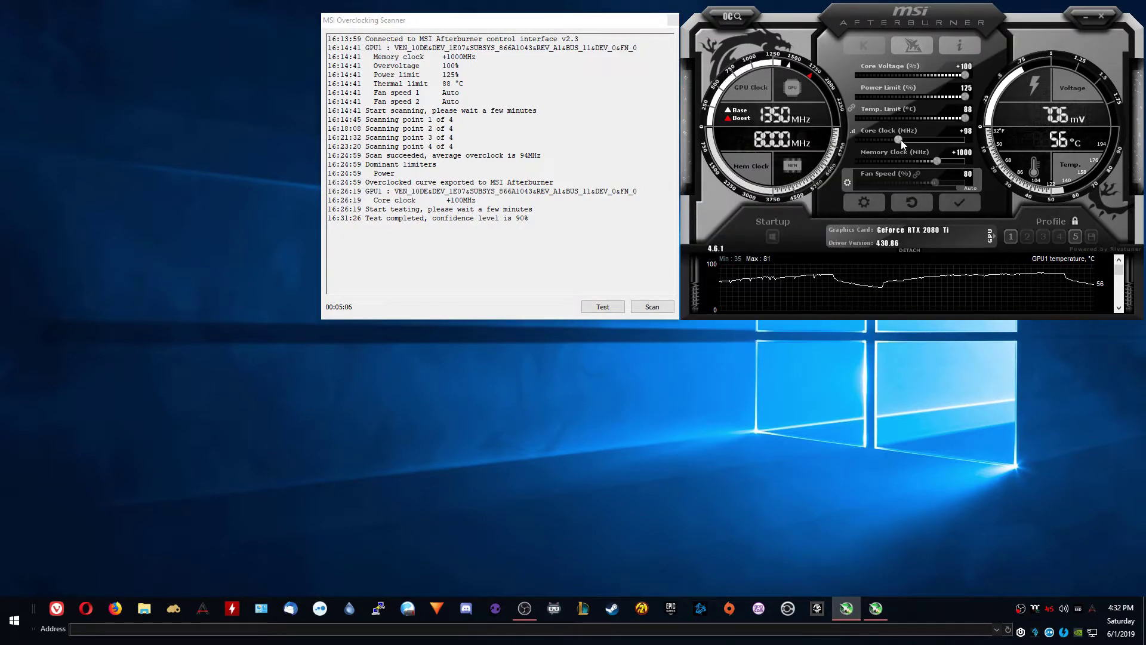
pyautogui.moveTo(901, 141); pyautogui.dragTo(902, 140)
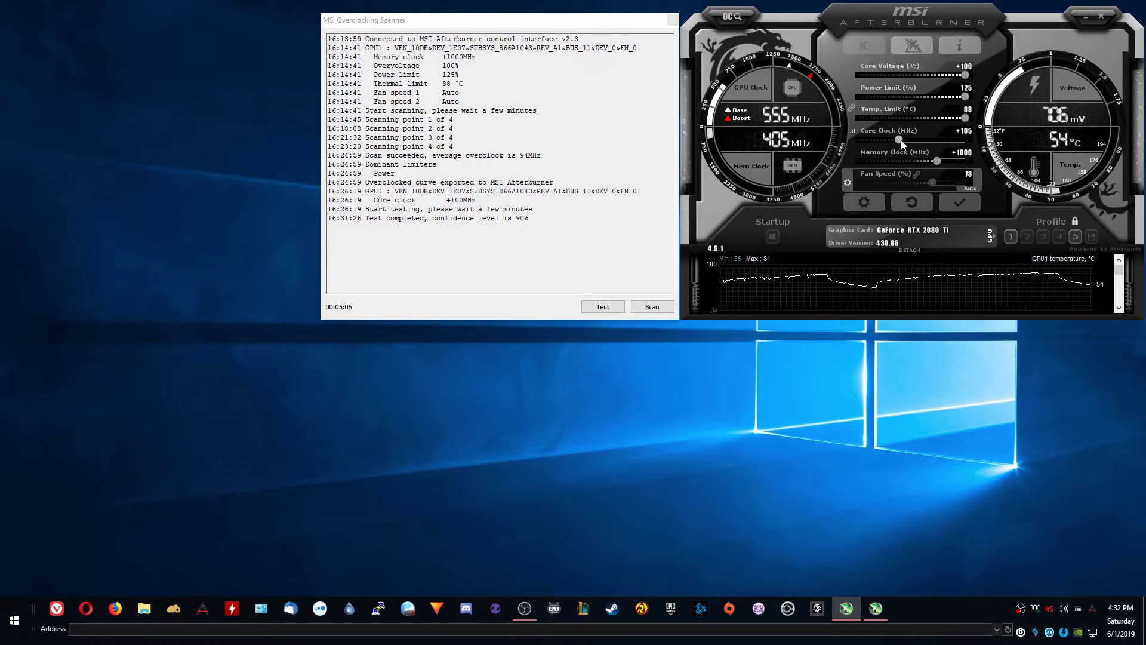
pyautogui.click(955, 203)
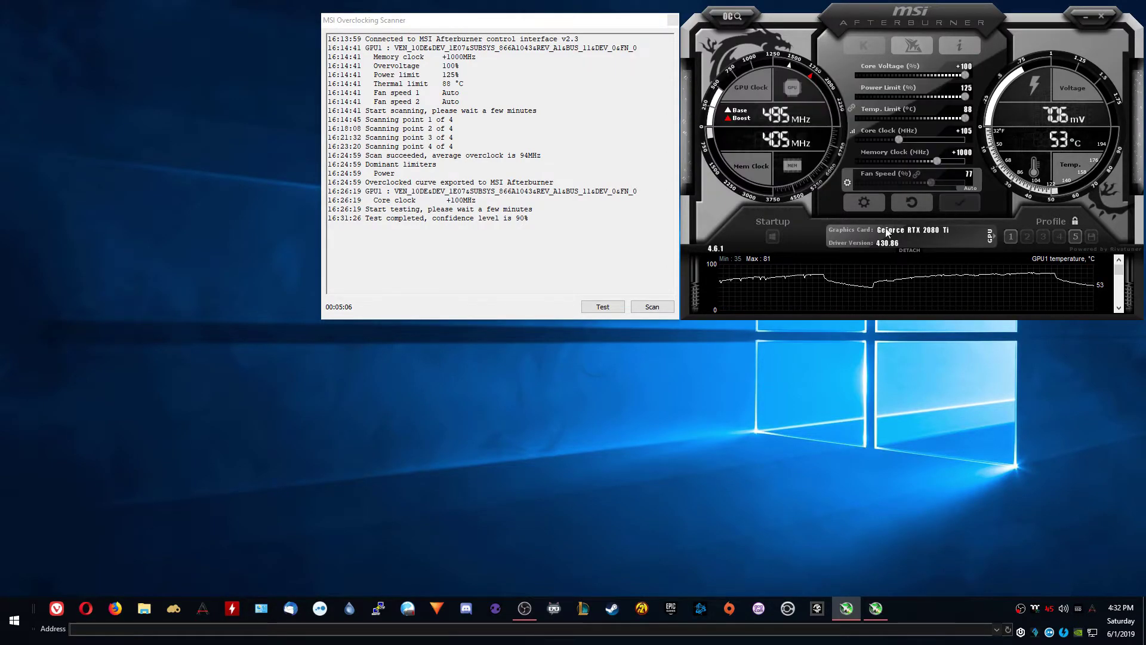
pyautogui.click(599, 310)
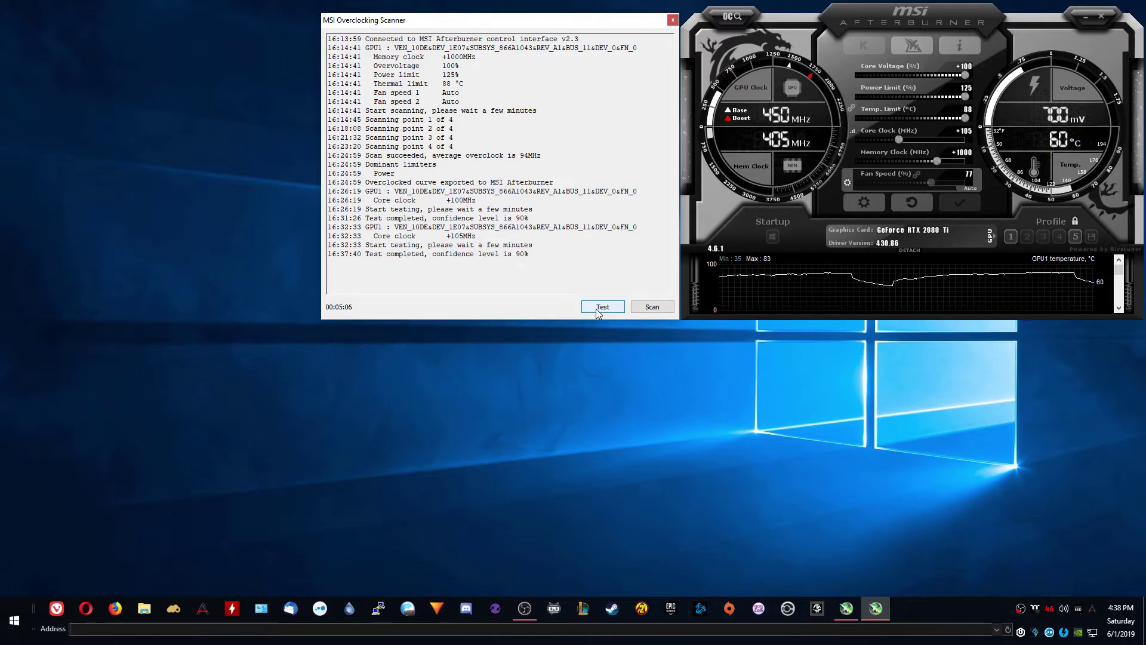
pyautogui.click(673, 20)
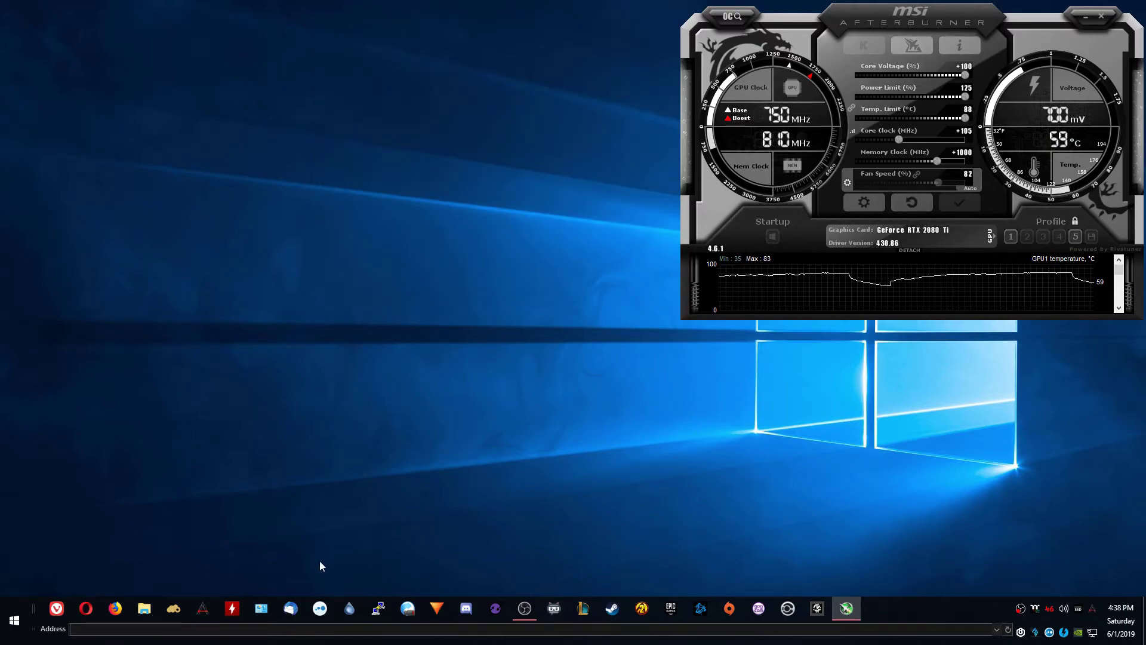
# Step: Launch Unigine Heaven Benchmark and run it with the Custom preset, DirectX 11, Ultra quality, Extreme tessellation and 1920x1080 resolution
pyautogui.press('super')
pyautogui.write('heaven')
pyautogui.click(123, 291)
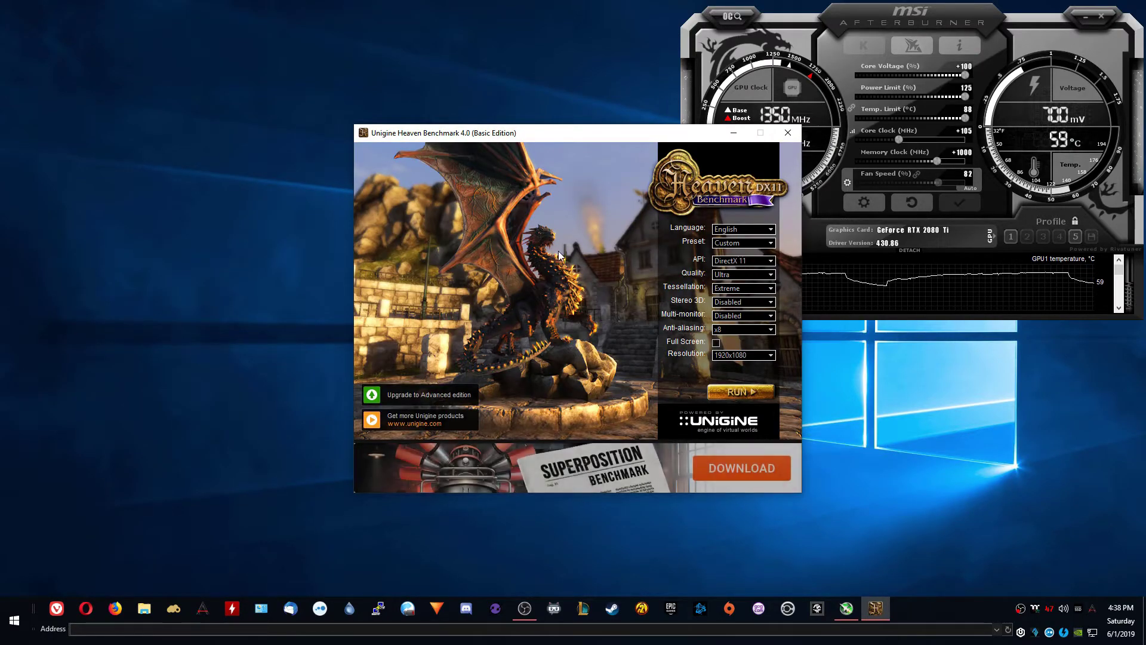
pyautogui.moveTo(598, 135); pyautogui.dragTo(456, 23)
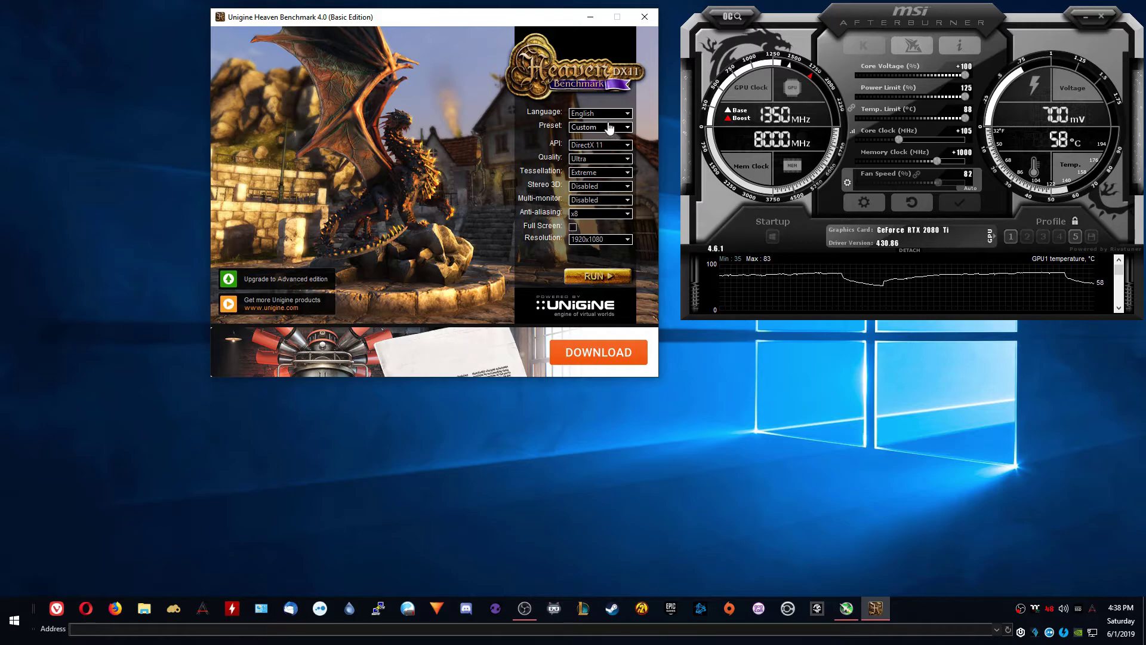
pyautogui.click(599, 277)
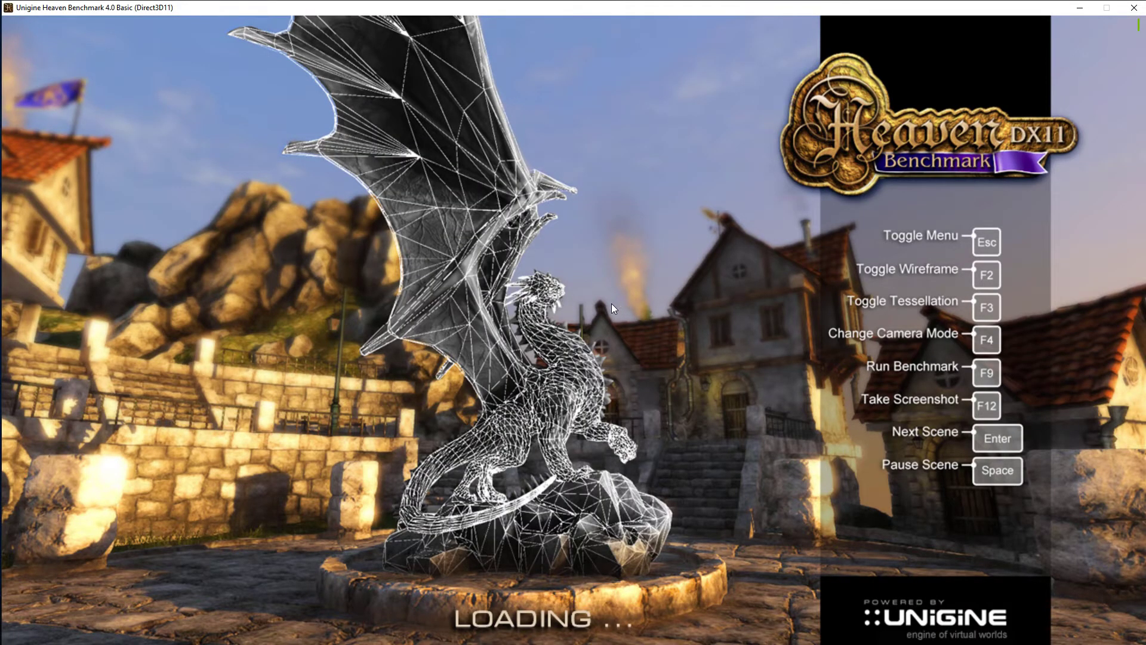
# Step: Bring MSI Afterburner over the running benchmark, watch the GPU clocks and temperature, and minimize it
pyautogui.press('super')
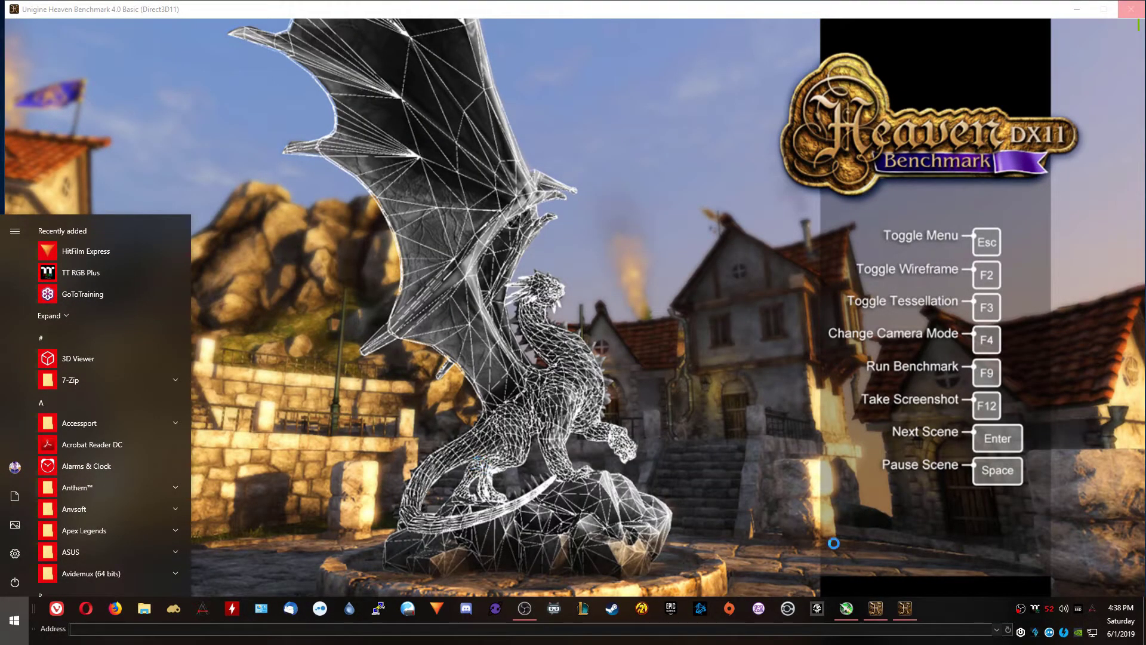
pyautogui.moveTo(908, 618)
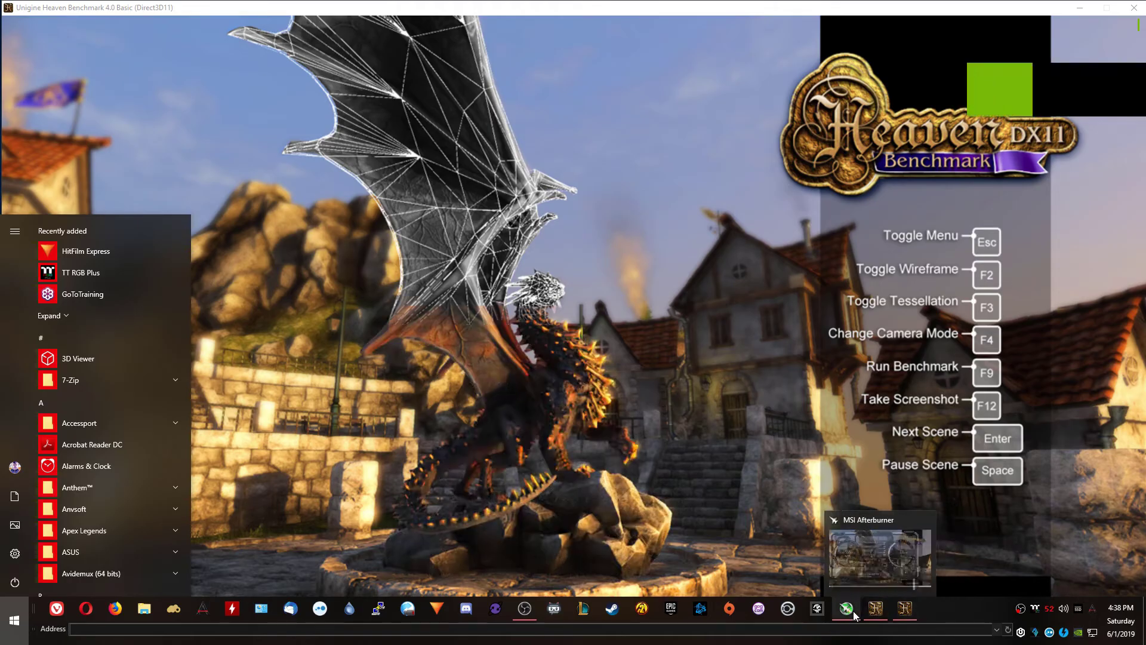
pyautogui.click(847, 609)
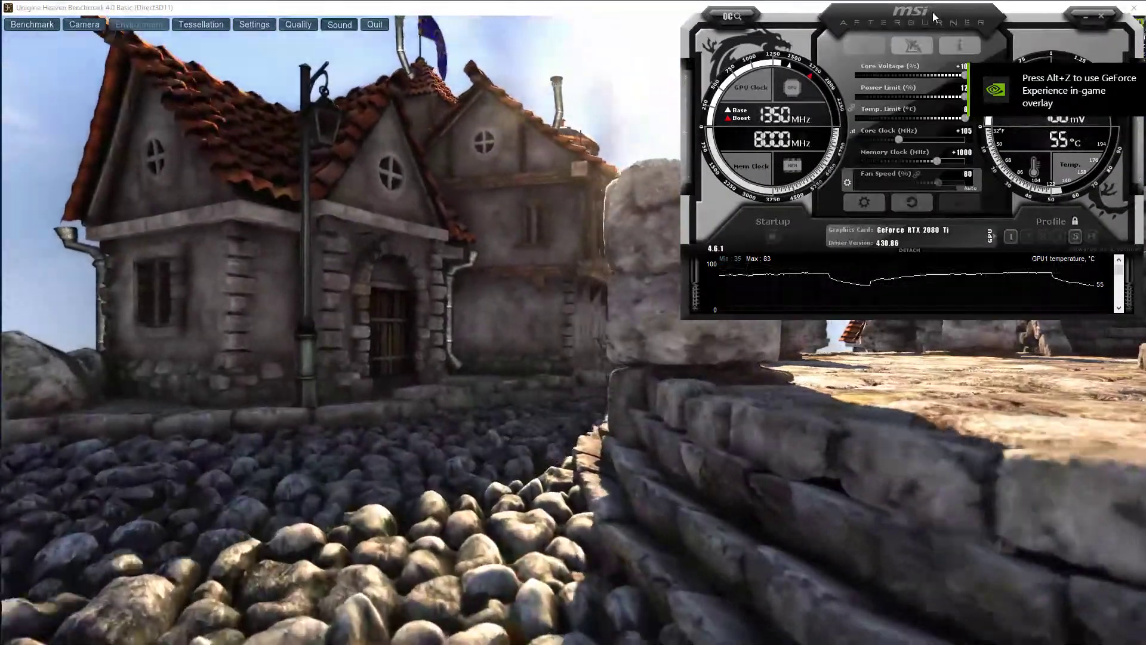
pyautogui.moveTo(932, 12); pyautogui.dragTo(255, 10)
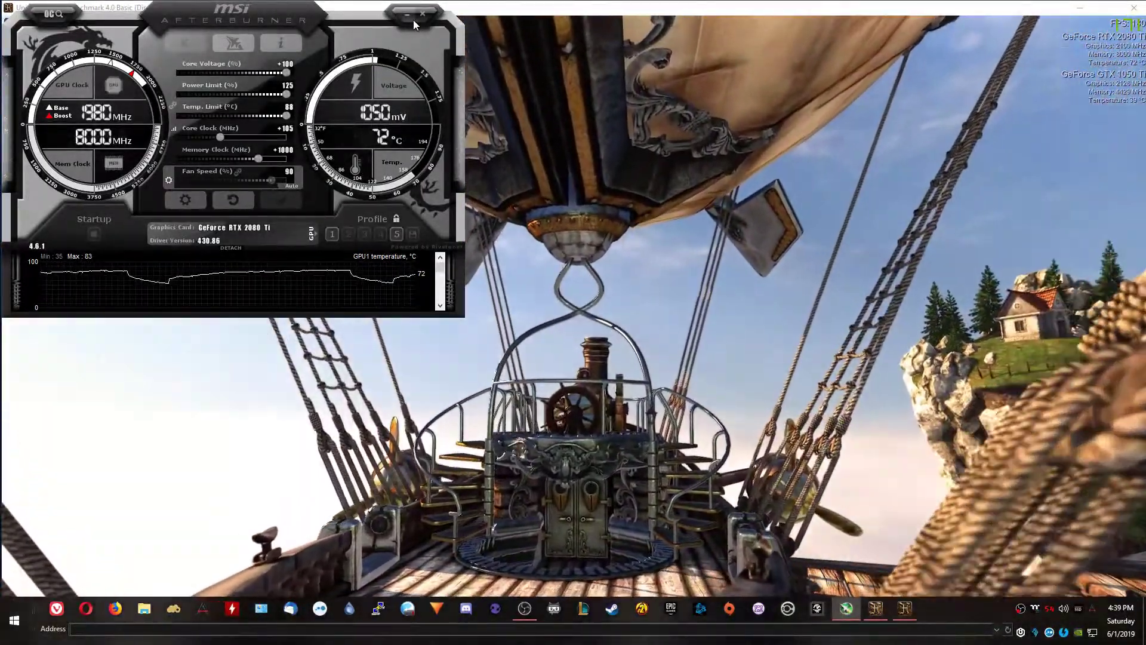
pyautogui.click(407, 17)
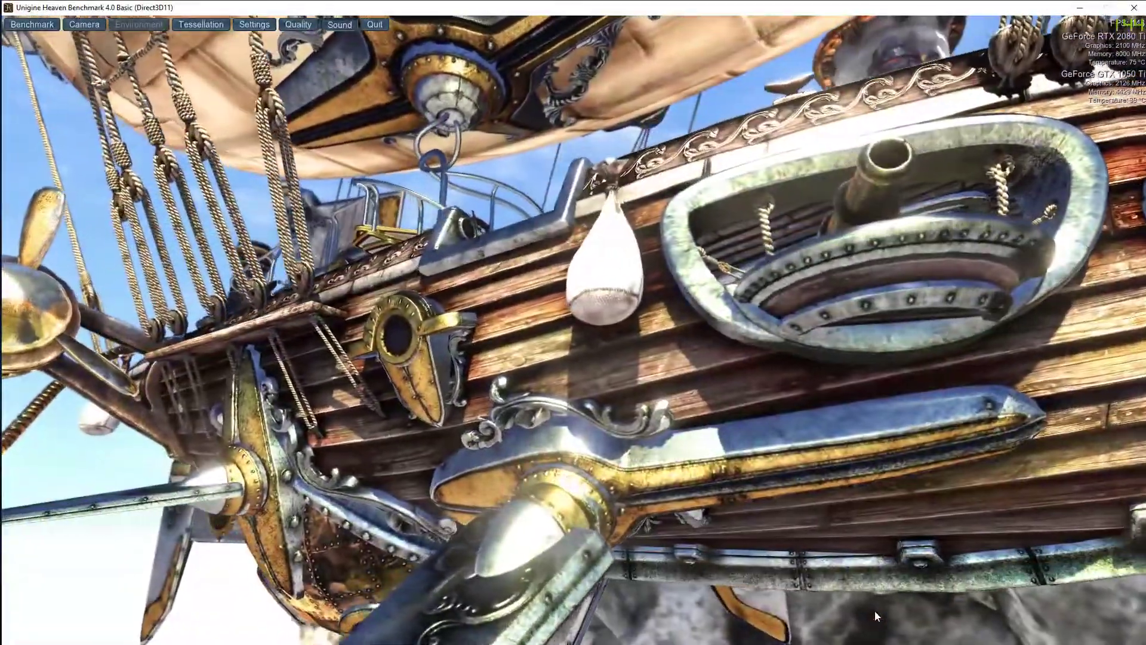
# Step: Restore MSI Afterburner from the system tray to check the GPU temperature graph under load, and minimize it again
pyautogui.press('super')
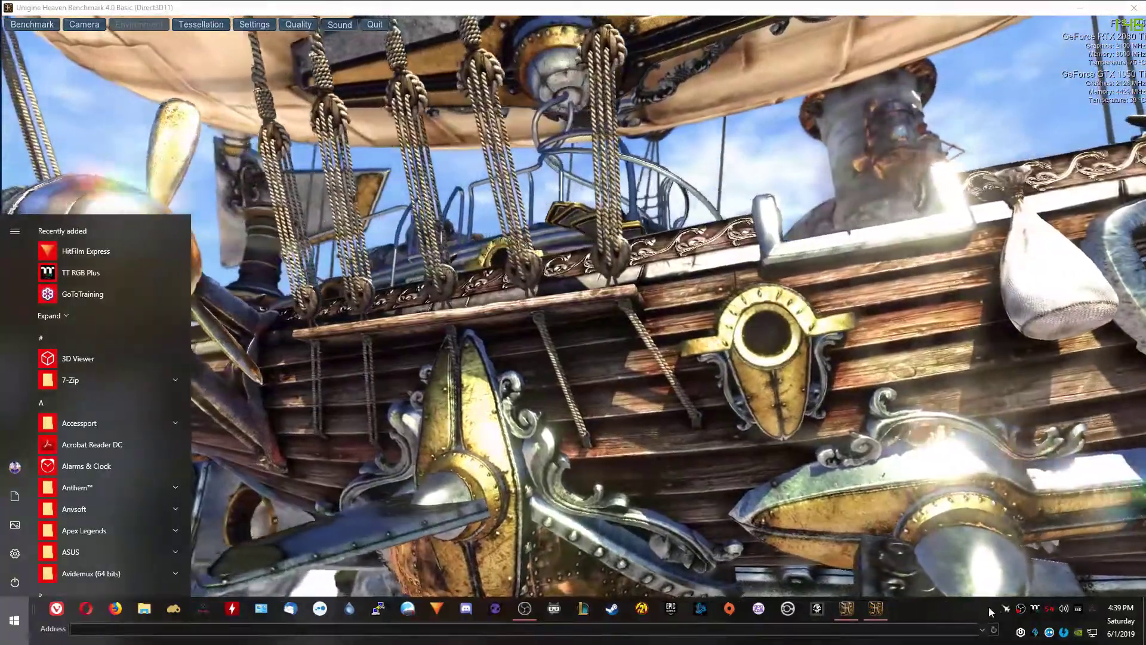
pyautogui.click(1008, 611)
pyautogui.click(1009, 610)
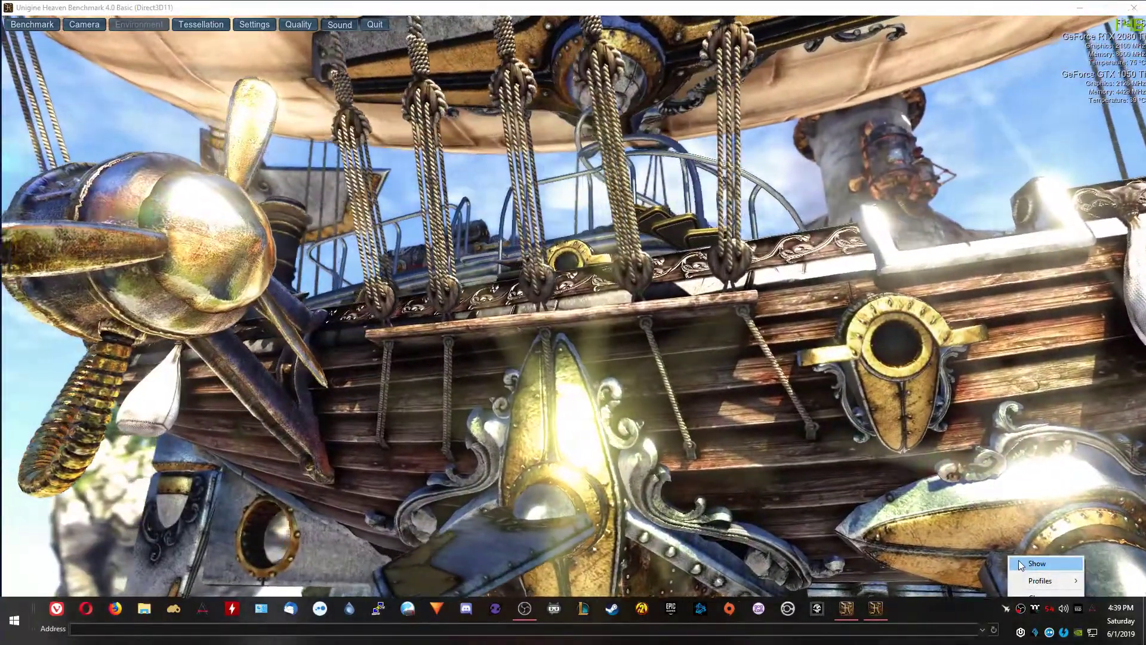
pyautogui.click(1018, 570)
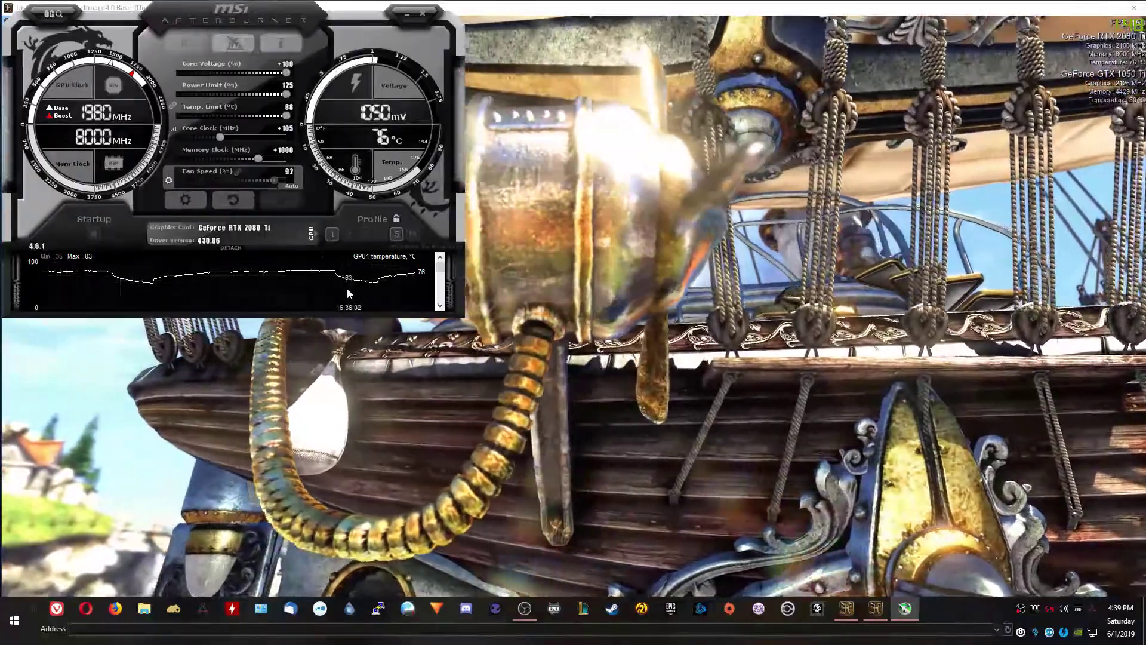
pyautogui.moveTo(338, 292)
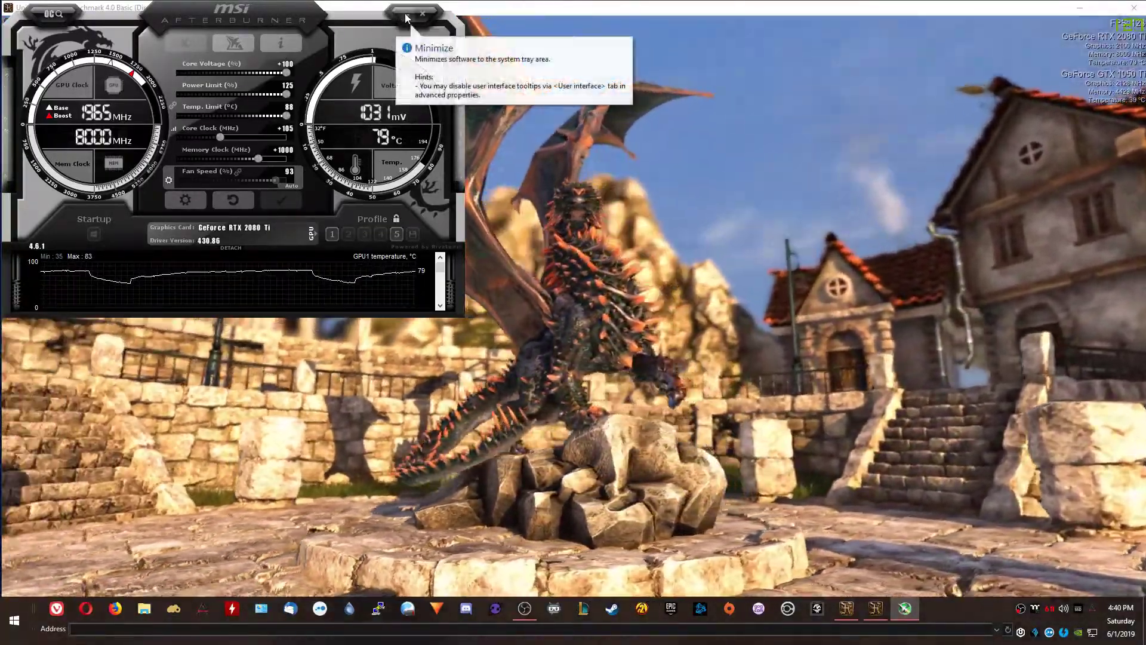
pyautogui.click(405, 17)
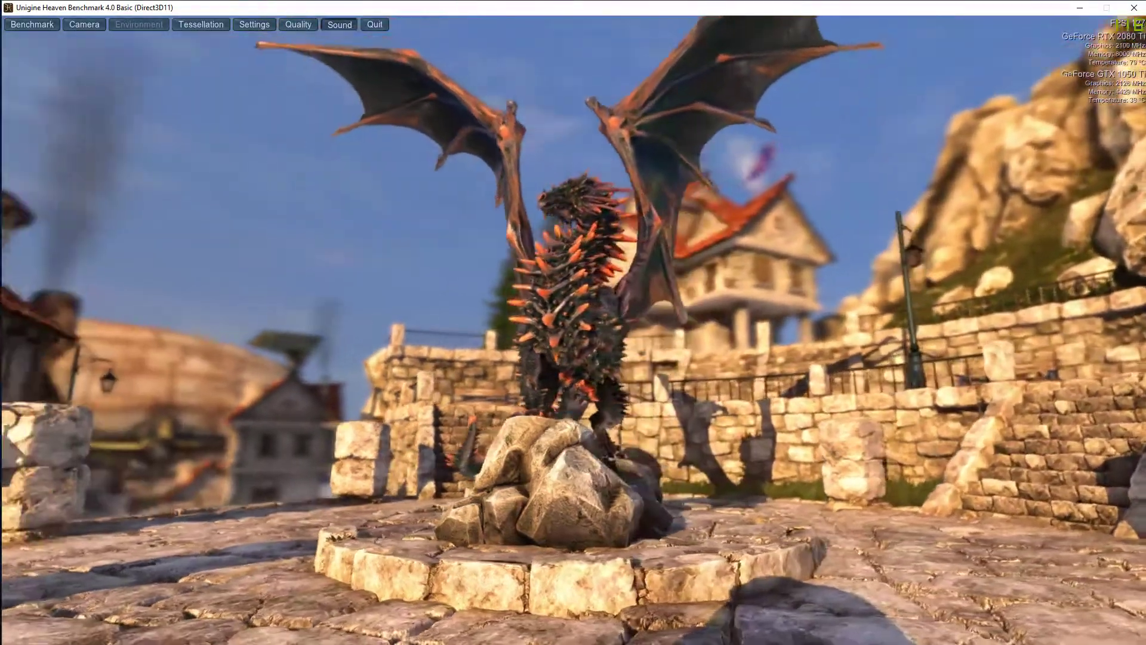